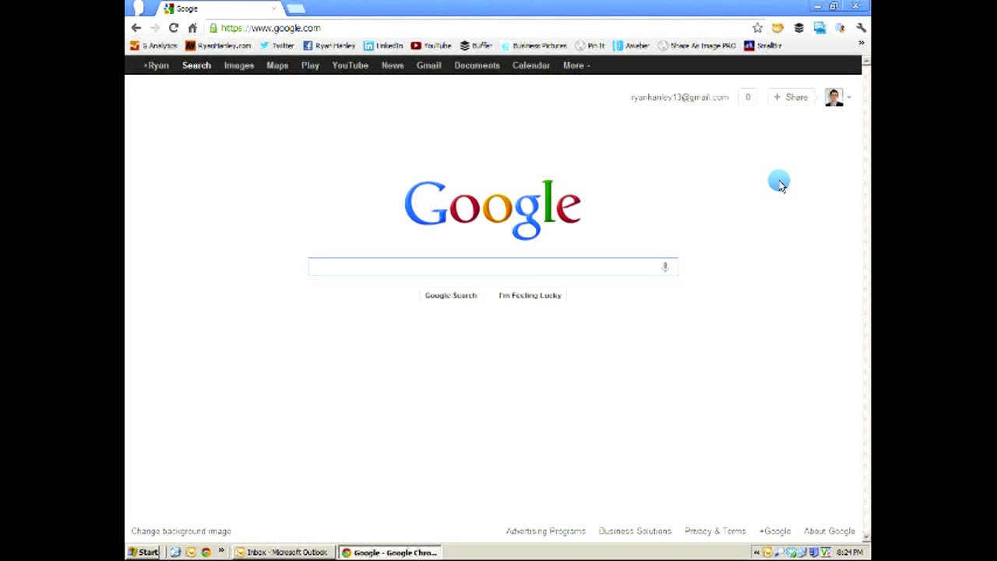
Step: Go to google.com/adwords, then search Google for 'google keyword tool' using the suggestion
click(382, 27)
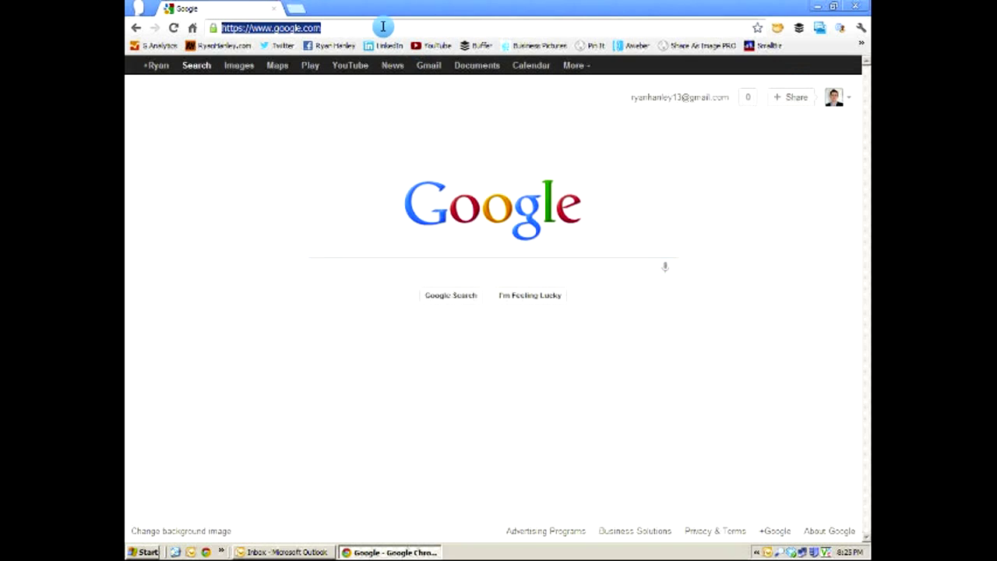
click(382, 27)
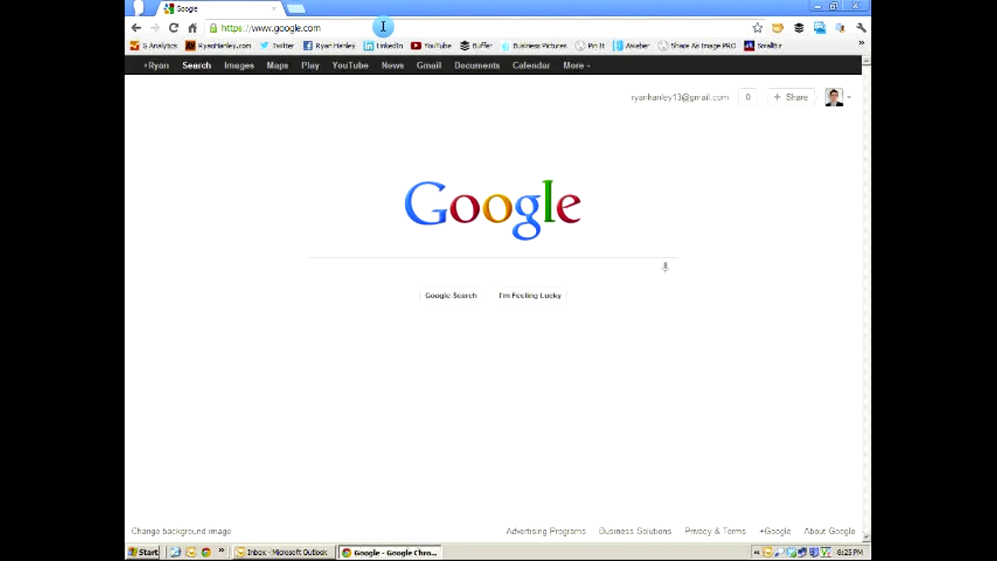
text(/ad)
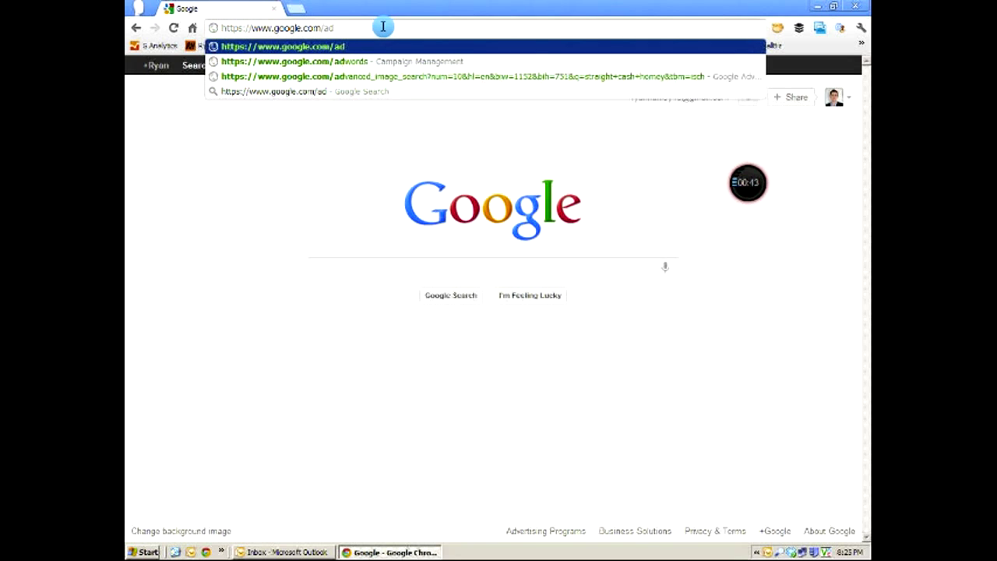
text(words)
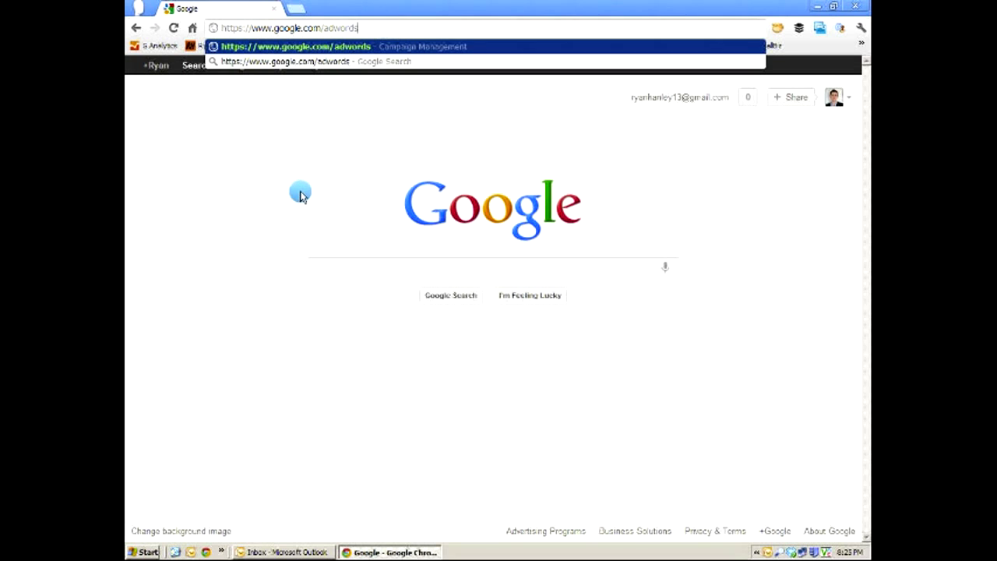
click(370, 271)
text(goo)
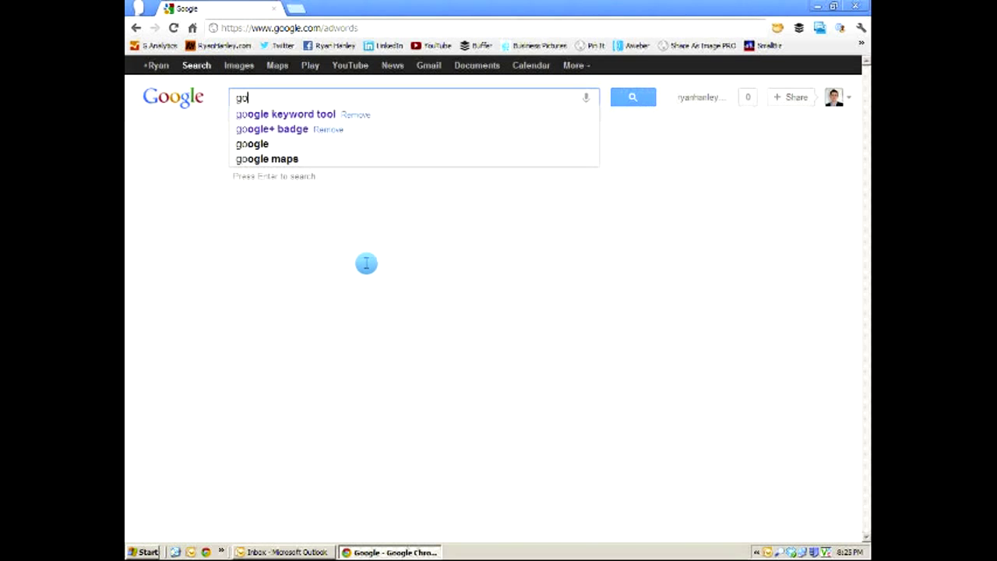
click(301, 114)
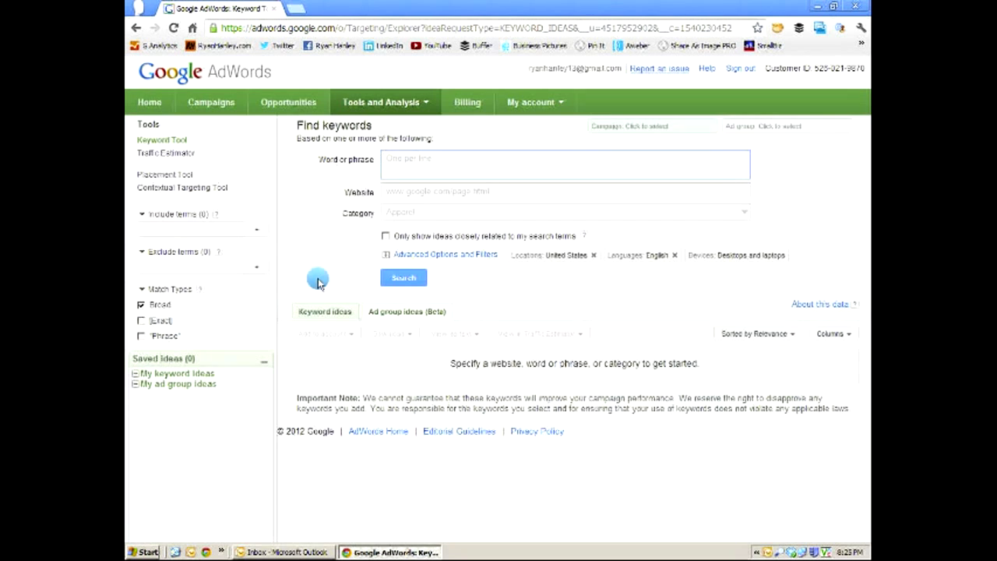
Step: Search the Keyword Tool for ideas on the phrase 'social media'
click(422, 162)
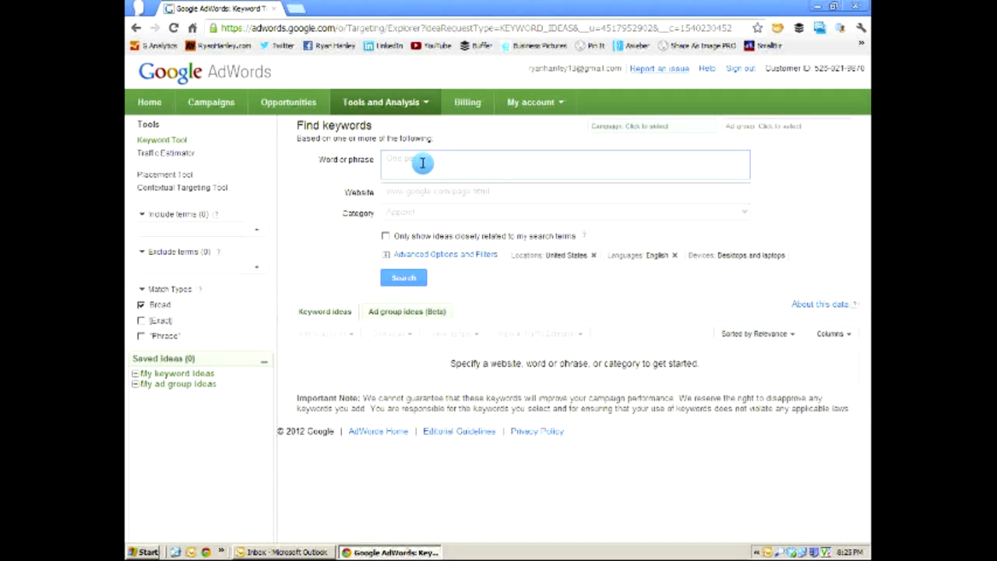
text(social media)
click(403, 278)
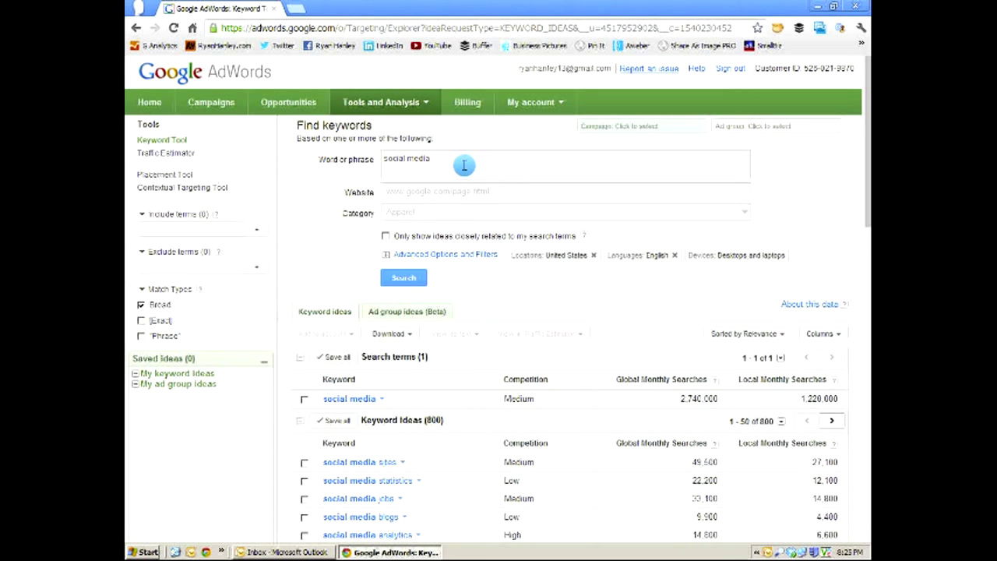
Step: Review the social media ideas, checking the competition score and global and local monthly searches
scroll(841, 285, down, 3)
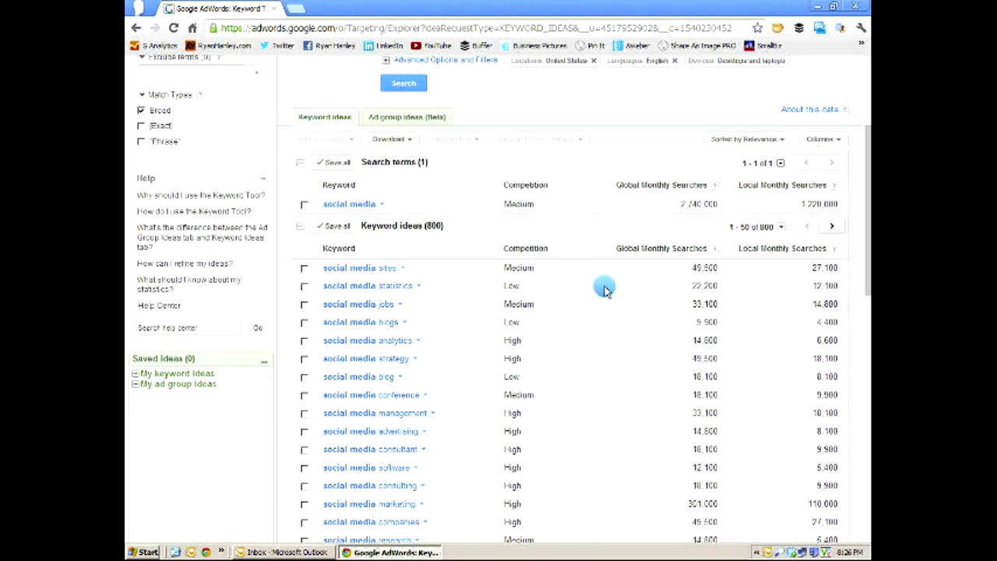
mouse_move(558, 211)
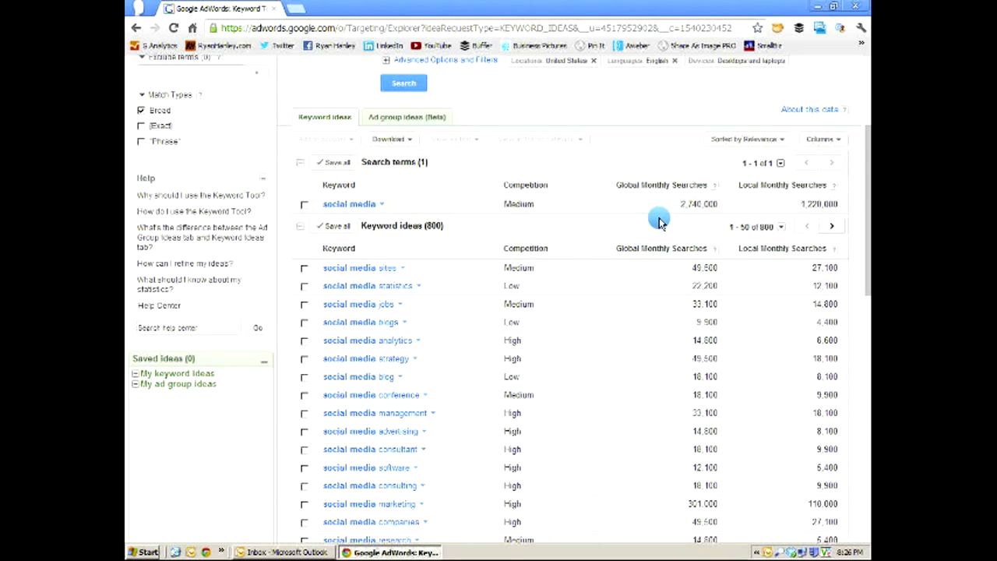
scroll(479, 193, up, 1)
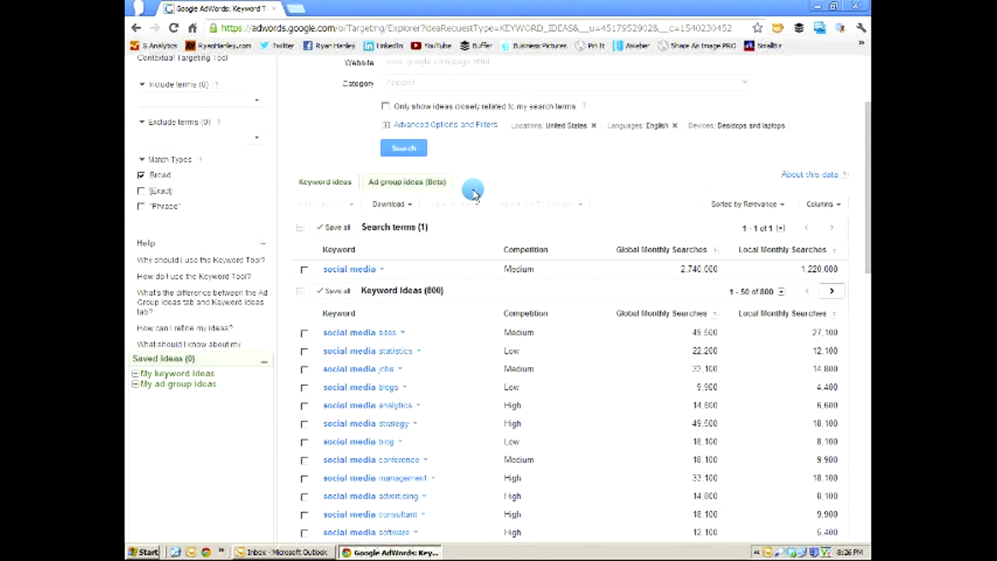
scroll(475, 194, up, 1)
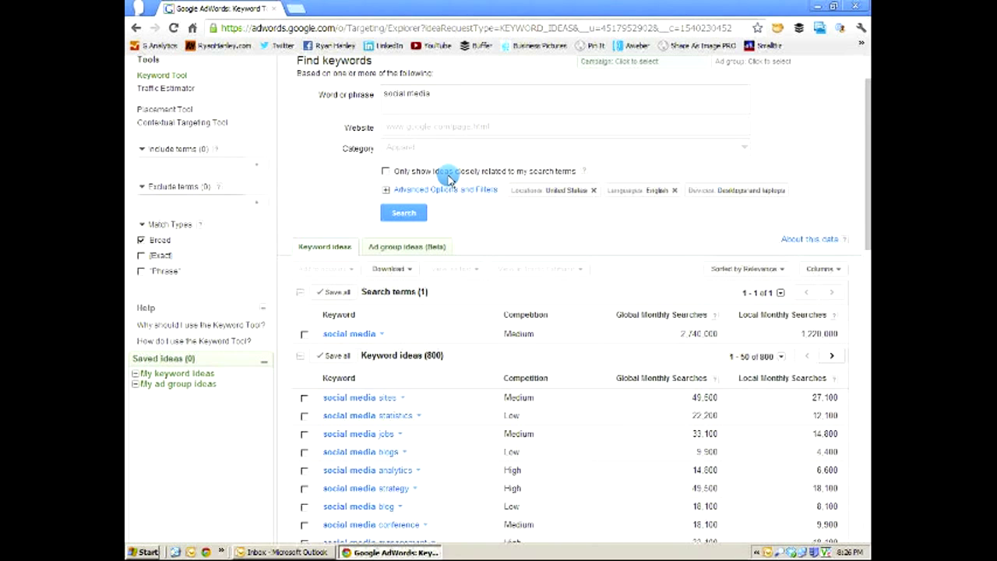
scroll(475, 182, down, 2)
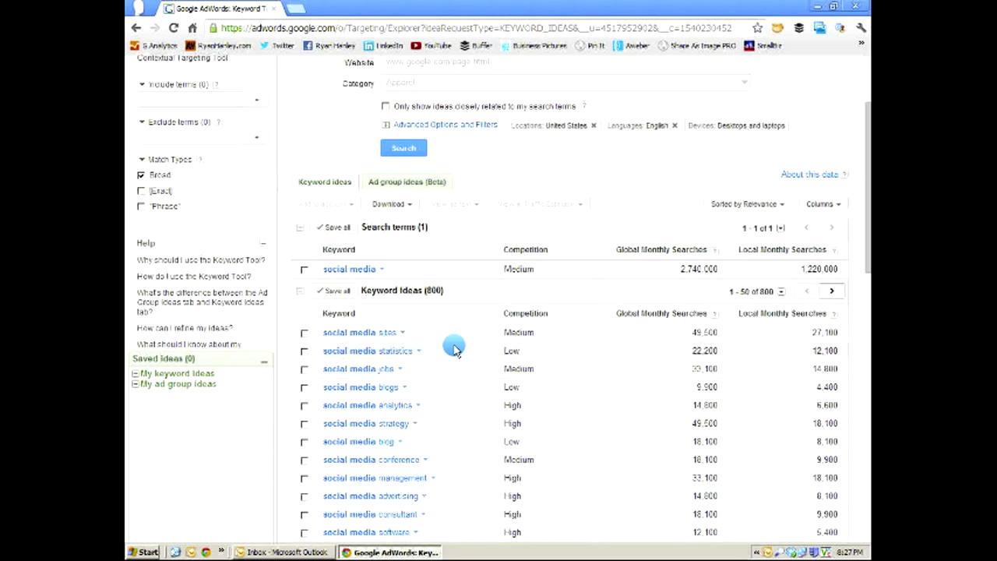
scroll(617, 376, down, 3)
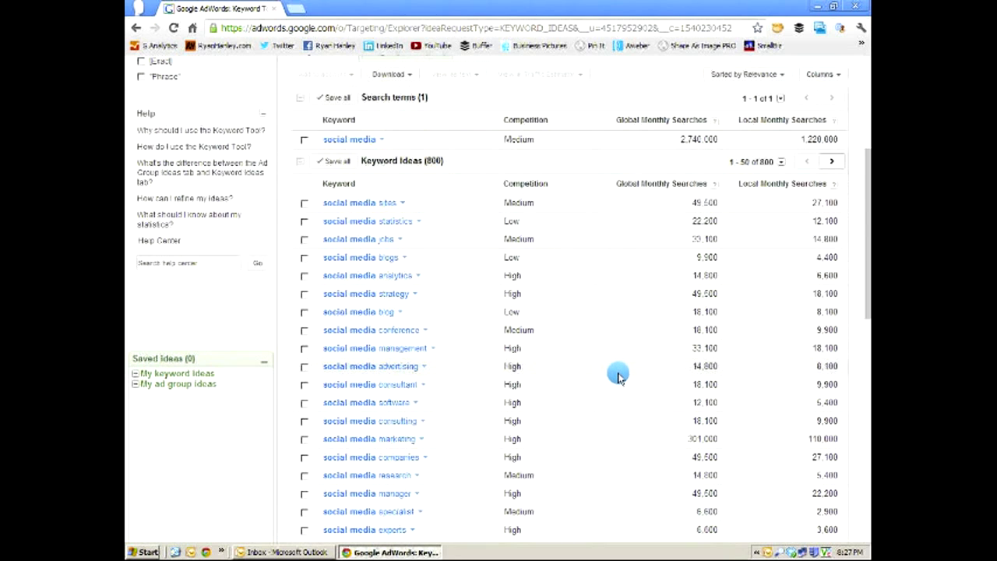
scroll(617, 377, down, 3)
scroll(618, 374, up, 3)
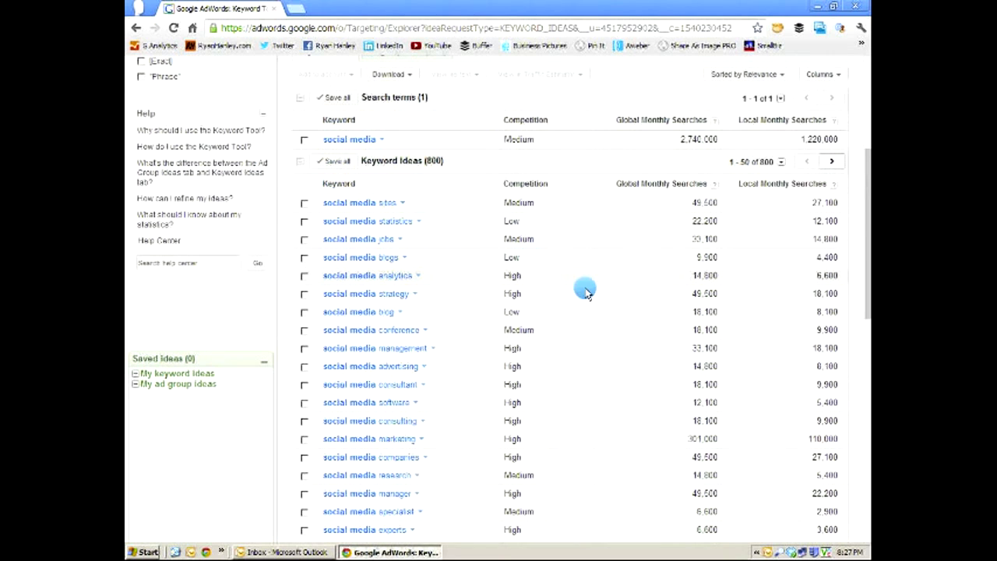
scroll(586, 289, up, 3)
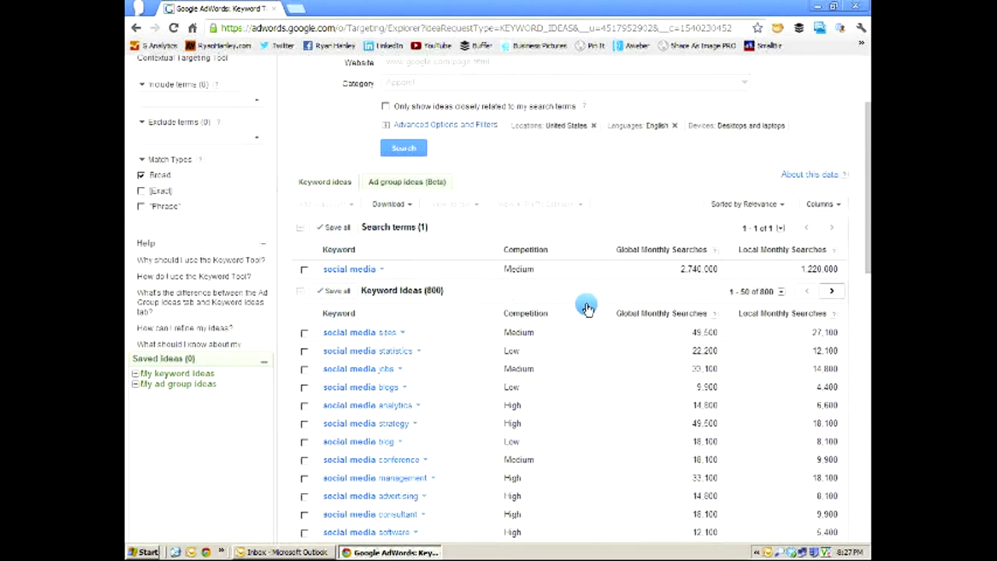
click(537, 316)
click(537, 317)
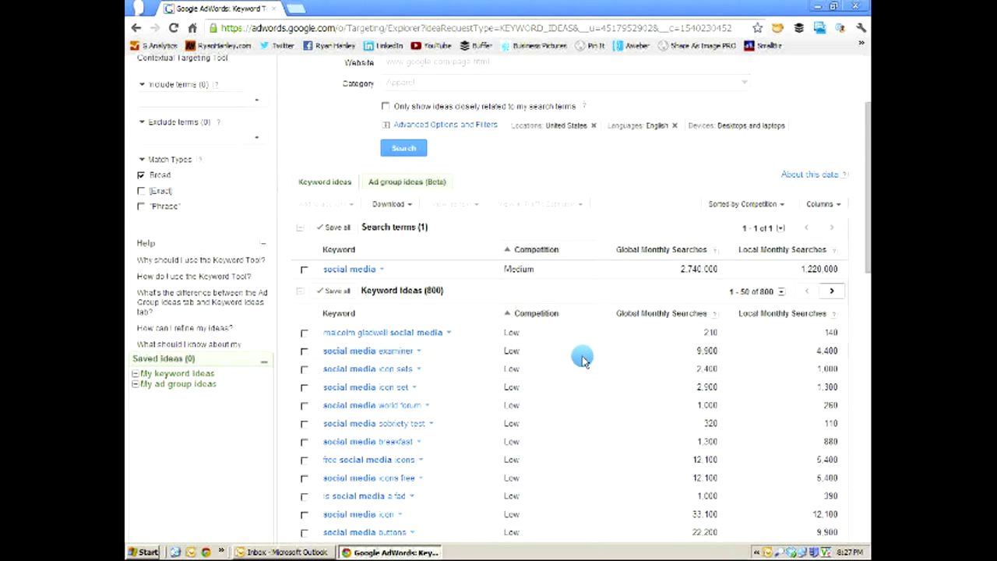
scroll(583, 358, down, 1)
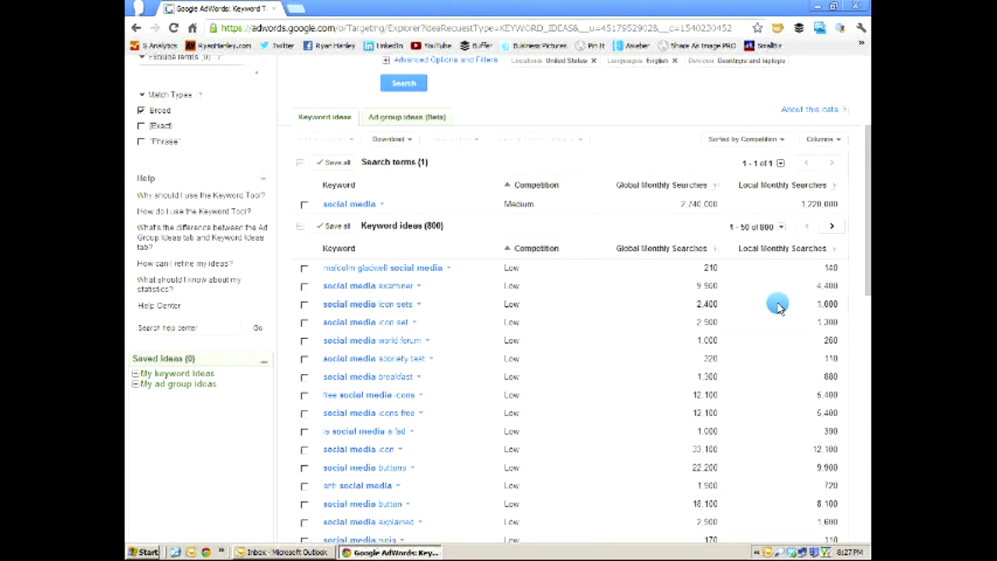
scroll(777, 305, down, 1)
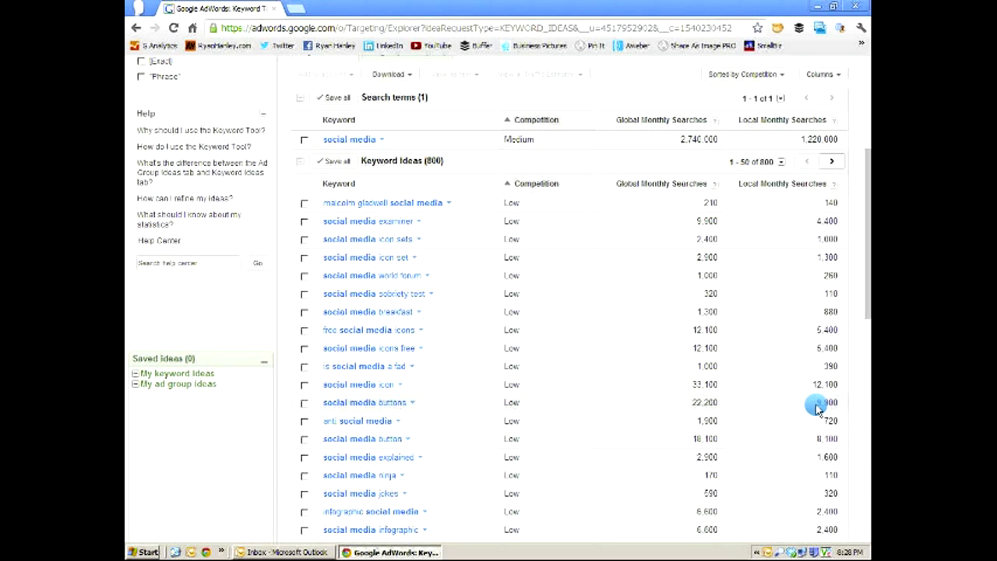
mouse_move(524, 388)
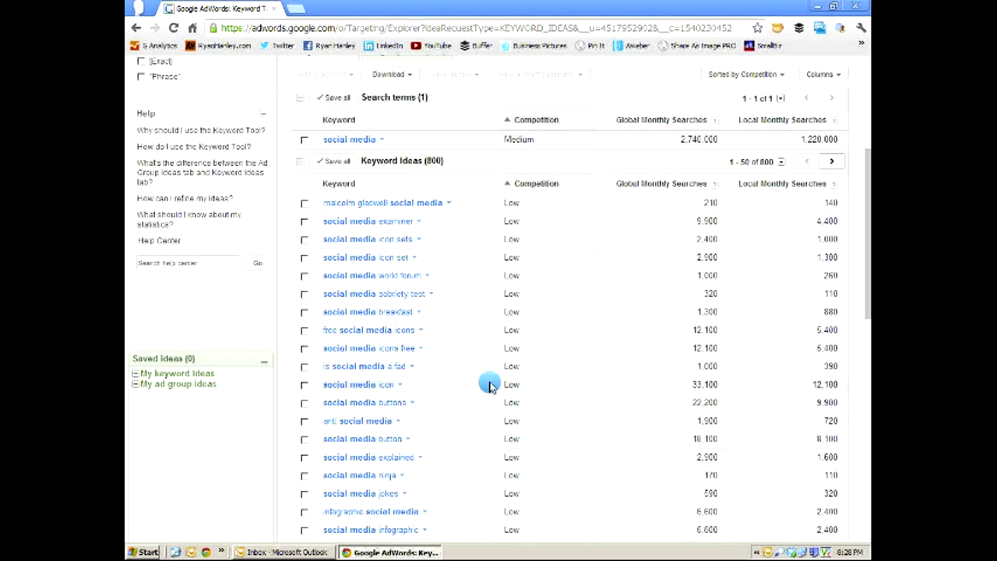
drag(489, 393, 483, 423)
click(483, 425)
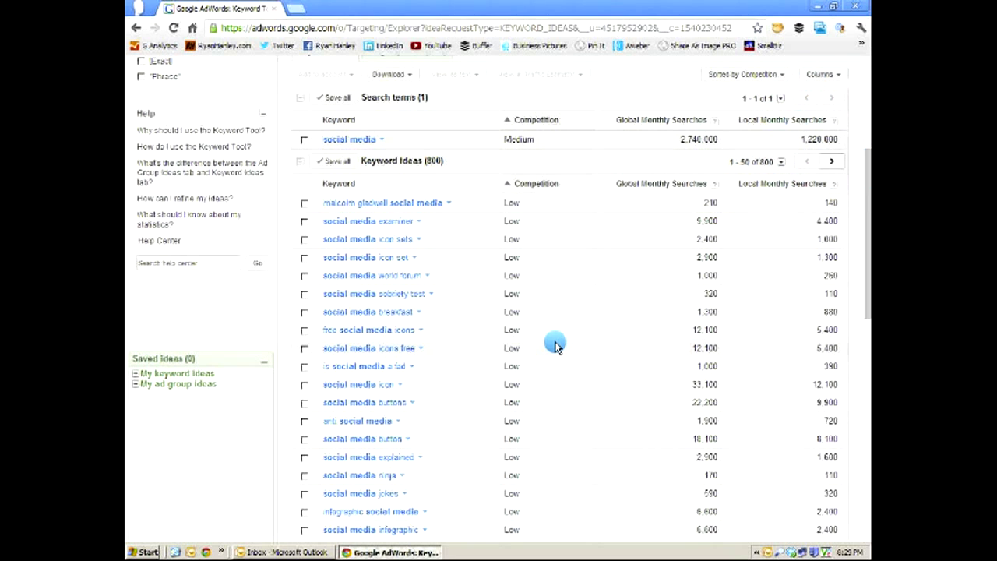
scroll(556, 345, down, 1)
scroll(556, 345, down, 1)
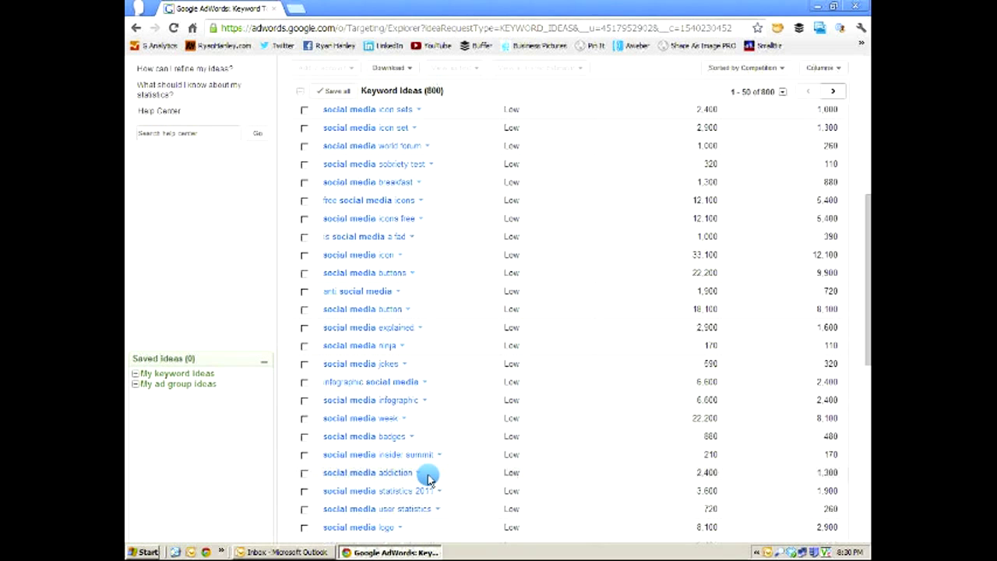
scroll(573, 409, up, 5)
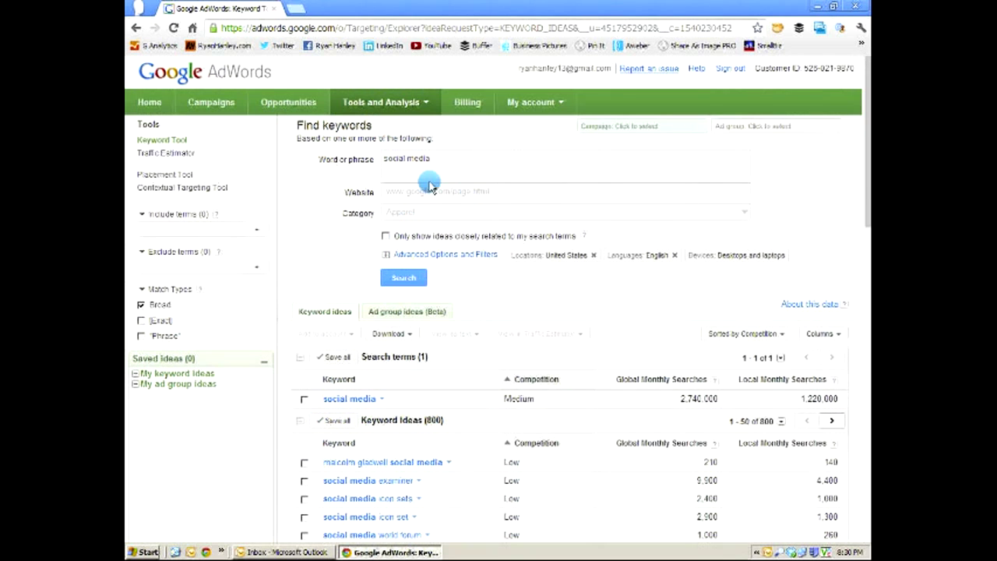
Step: Replace 'social media' with 'collision coverage' and rerun the keyword search
click(440, 158)
drag(440, 158, 377, 156)
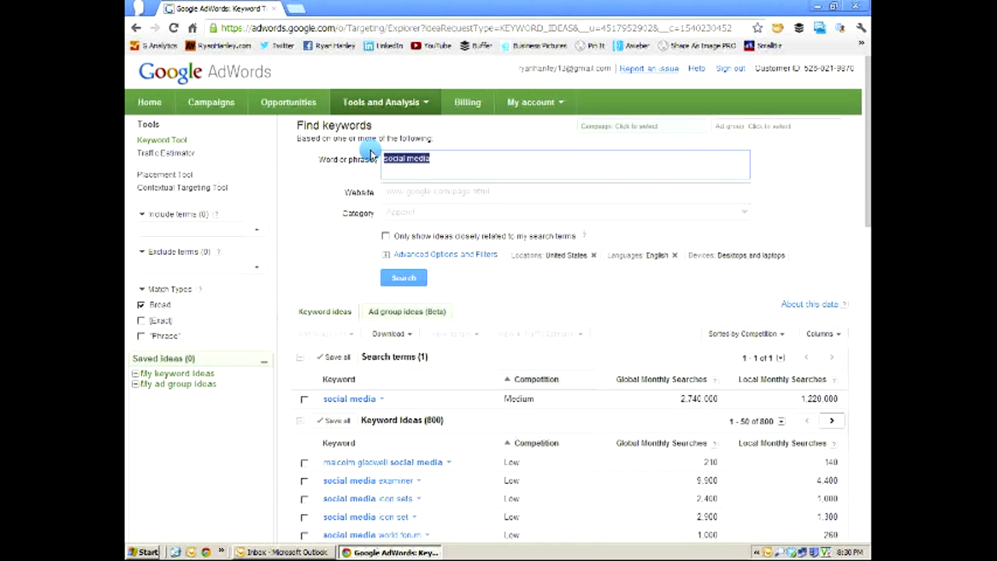
text(collision coverage)
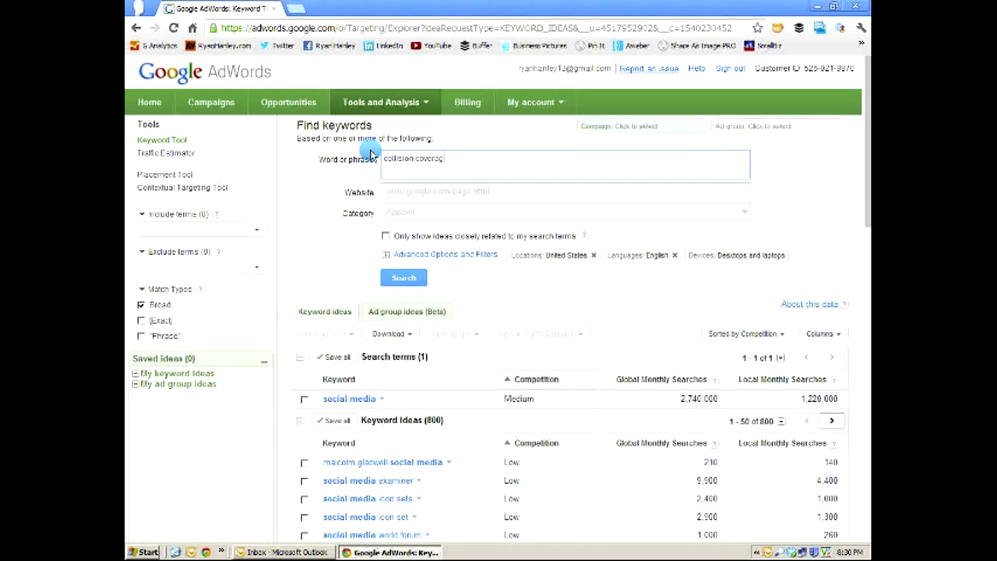
click(405, 280)
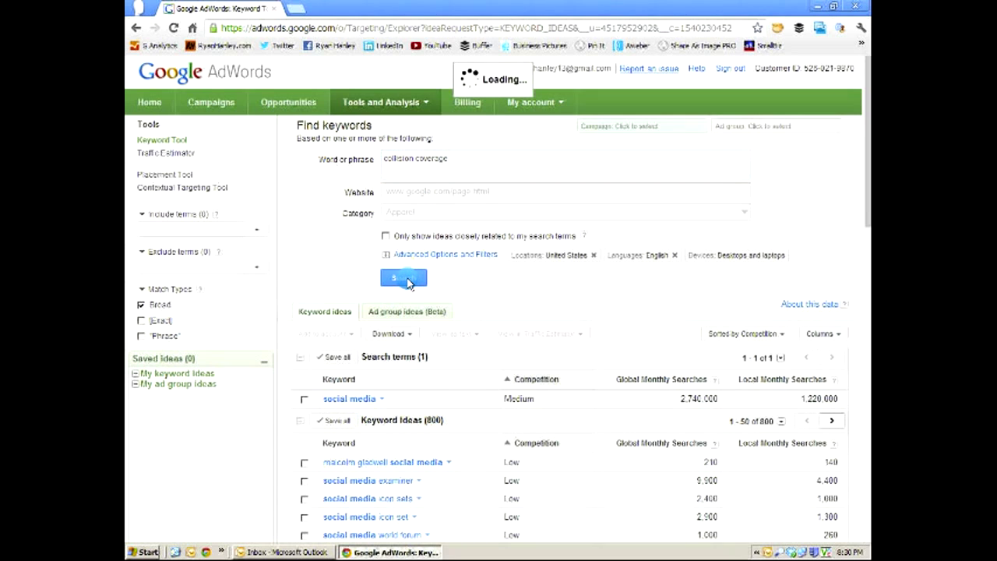
scroll(501, 287, down, 1)
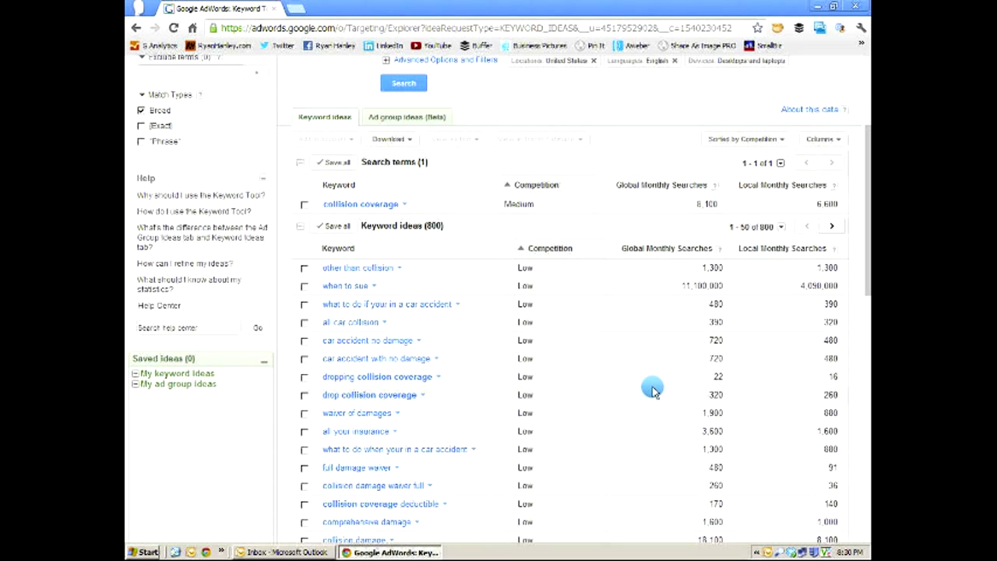
scroll(569, 326, up, 3)
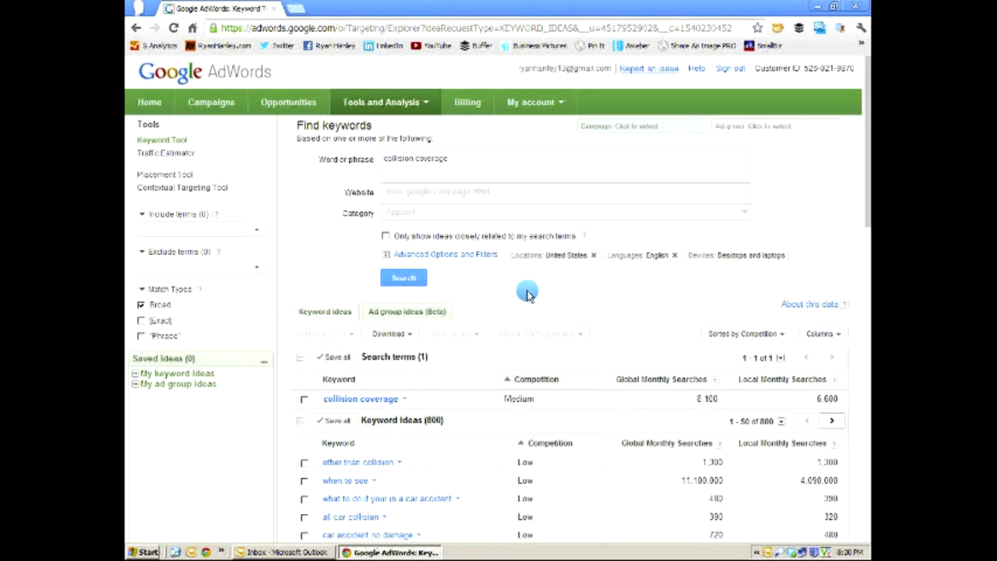
scroll(592, 296, down, 1)
scroll(602, 316, down, 2)
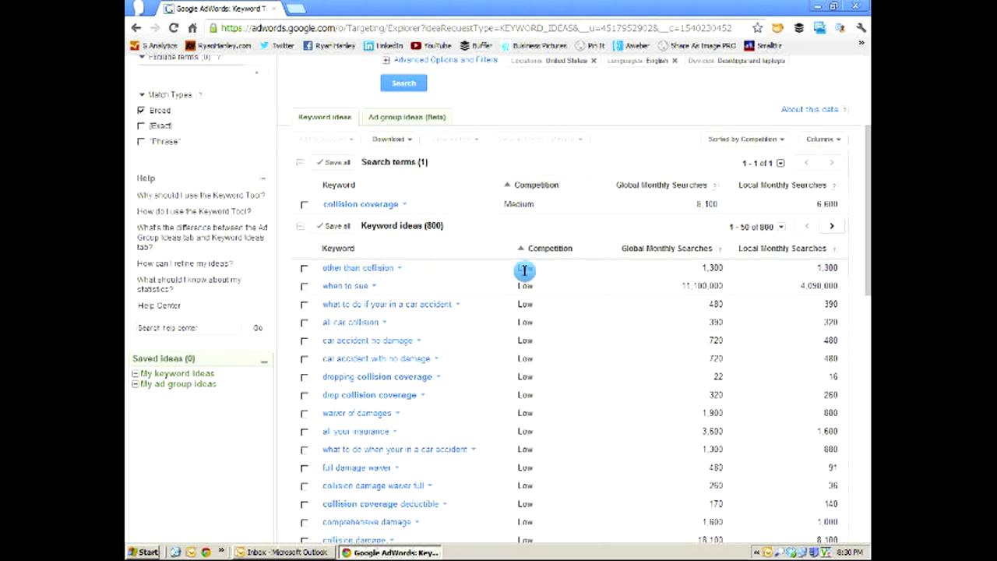
scroll(764, 357, down, 2)
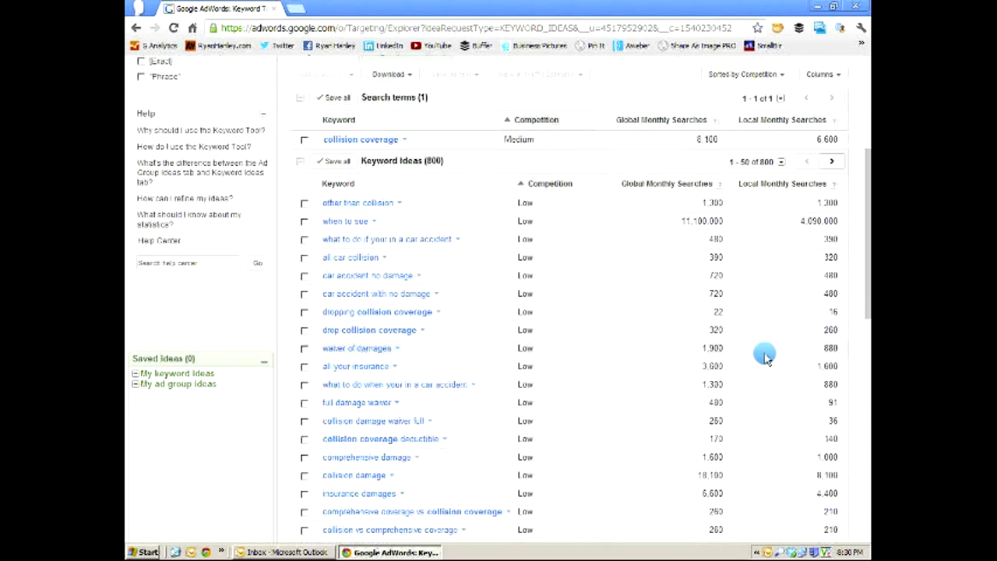
scroll(764, 356, down, 2)
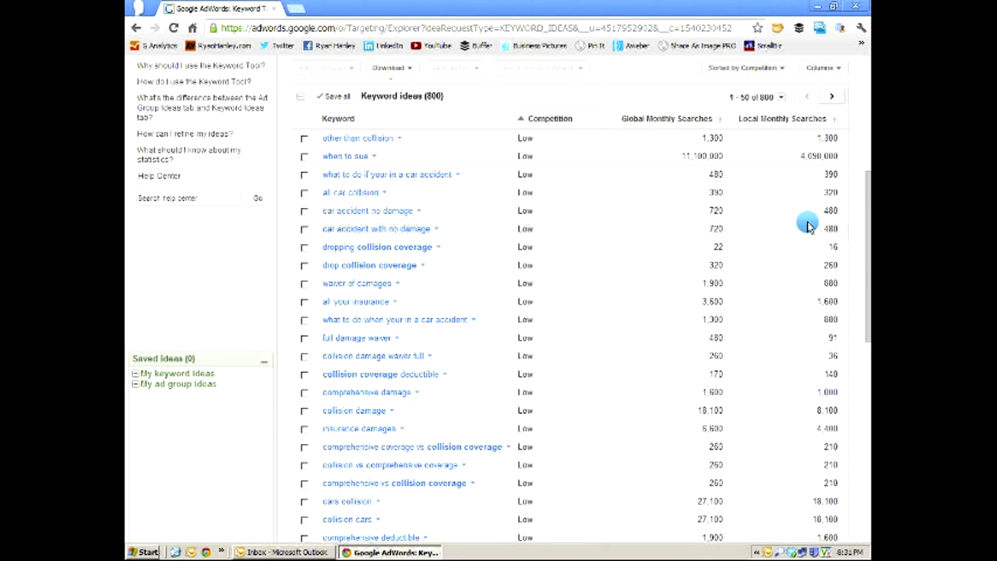
scroll(807, 226, down, 2)
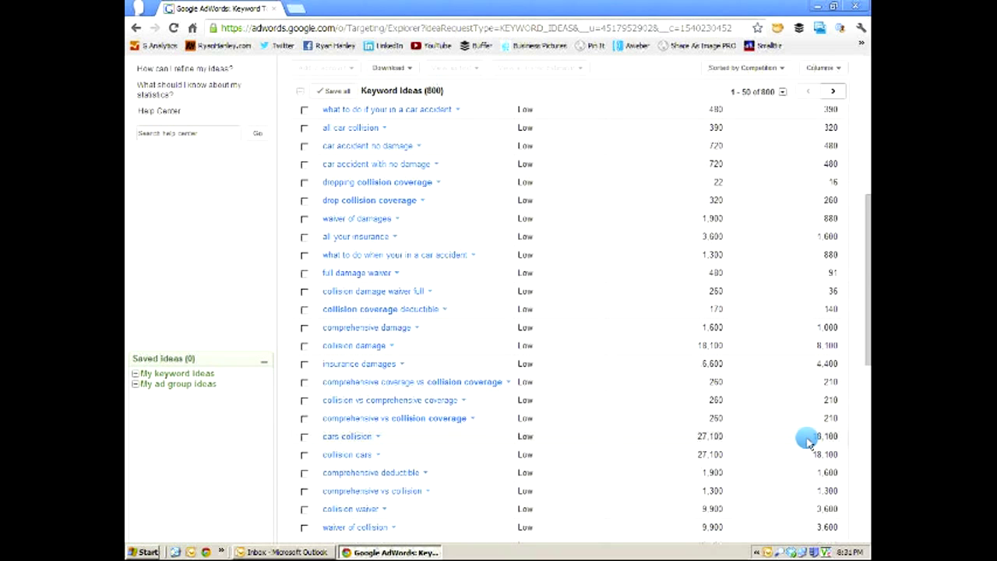
scroll(631, 379, up, 3)
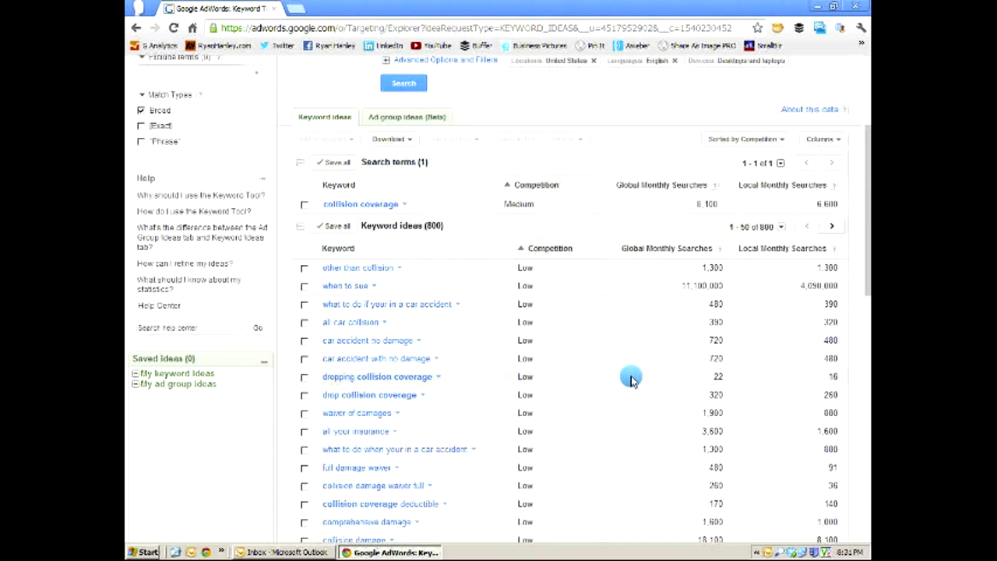
scroll(631, 379, up, 3)
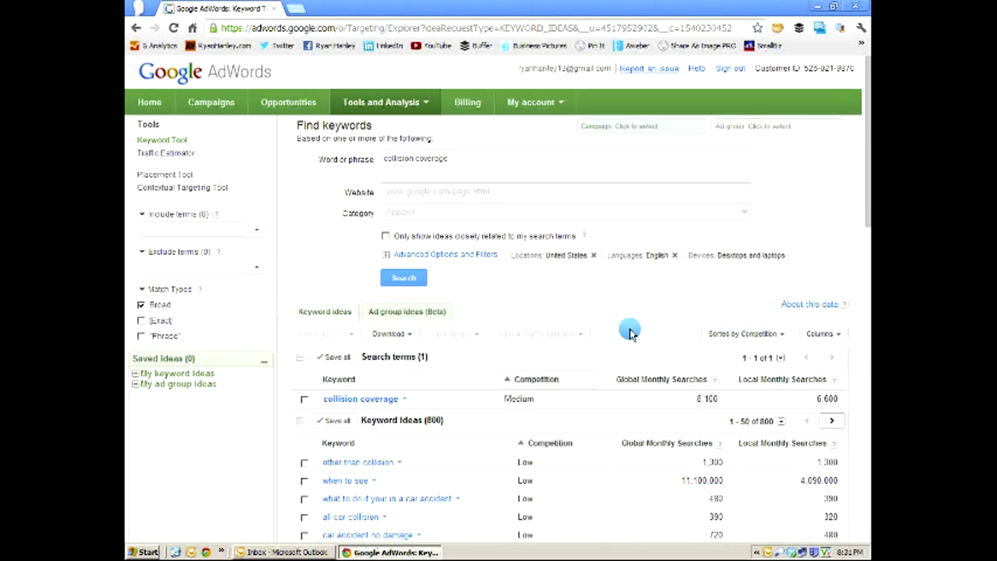
scroll(629, 330, down, 5)
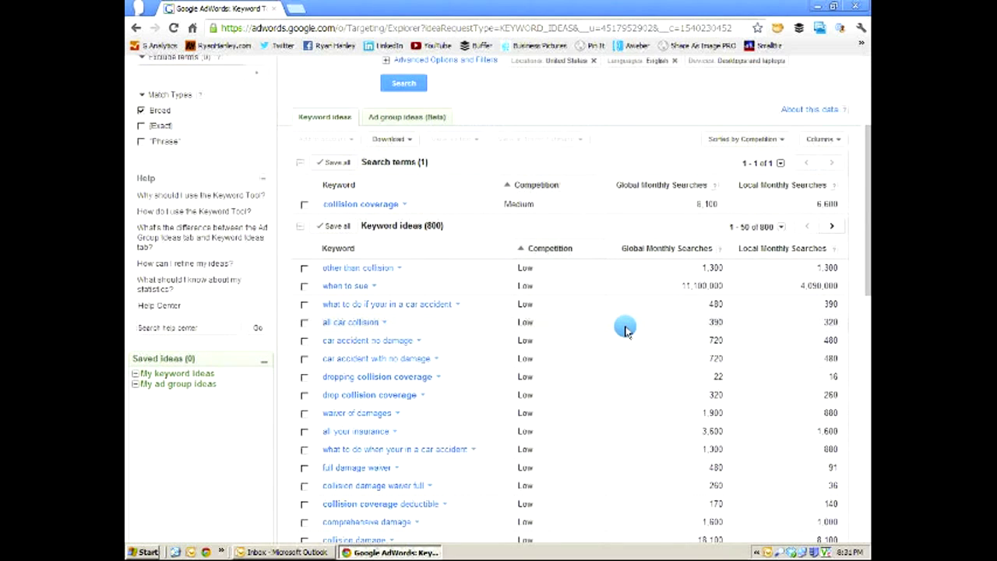
scroll(626, 329, down, 5)
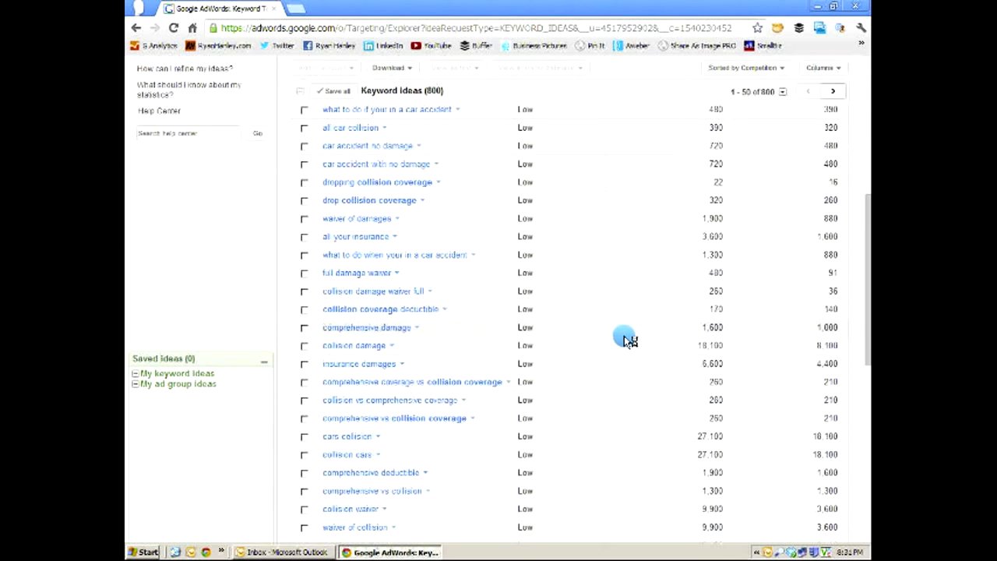
scroll(629, 339, down, 2)
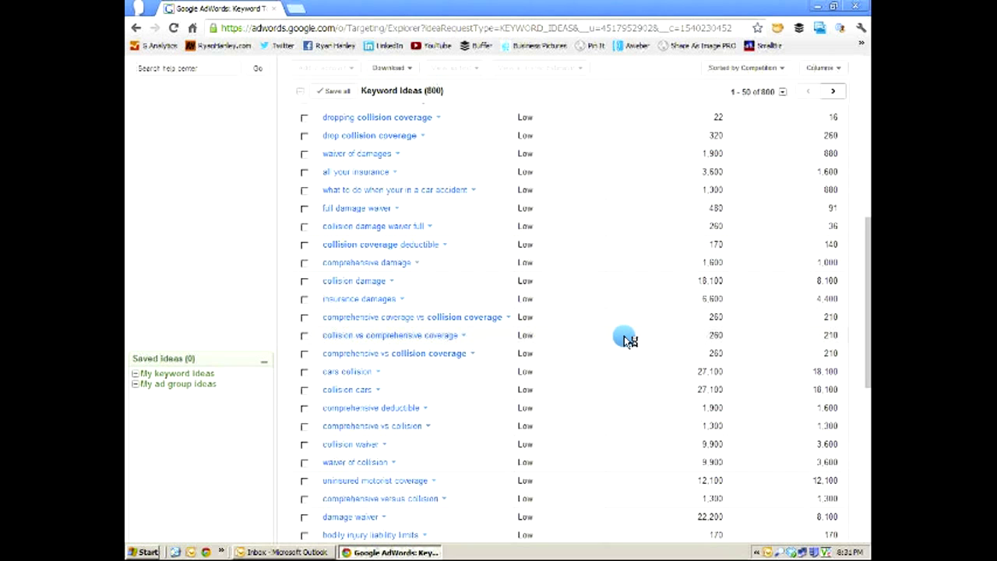
scroll(628, 339, down, 2)
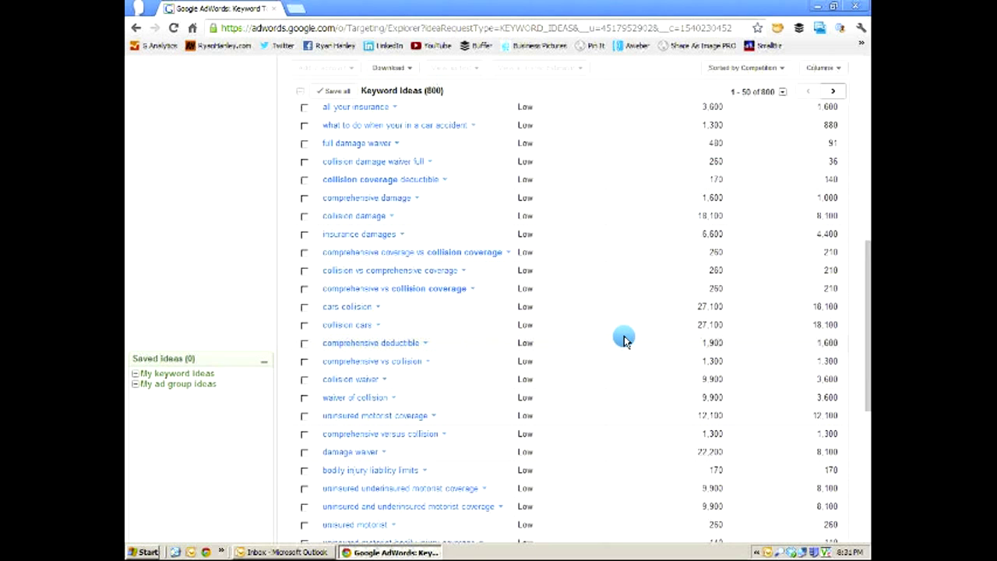